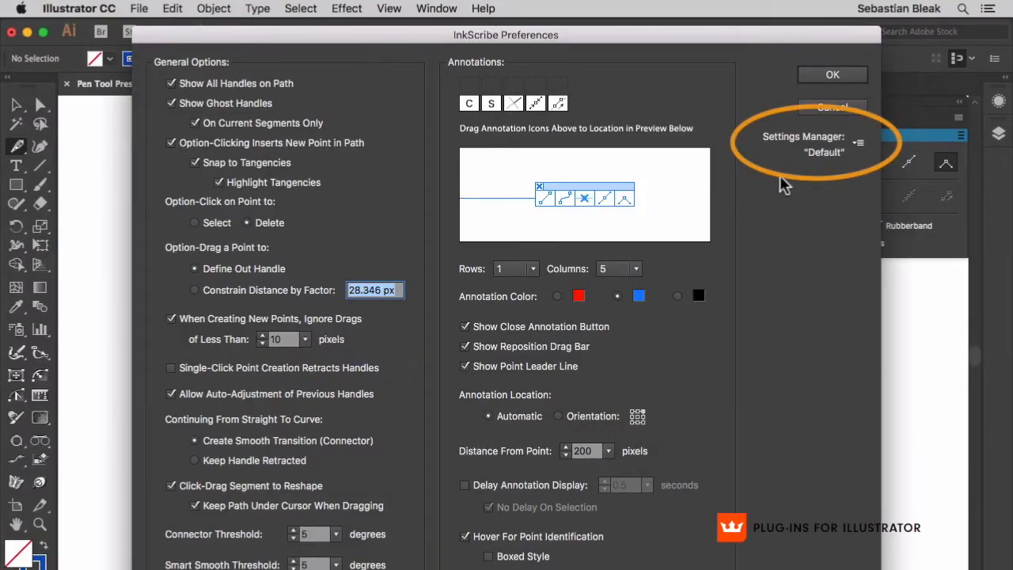
Step: Apply the Pen Tool preset from the InkScribe Settings Manager presets list
left_click(858, 143)
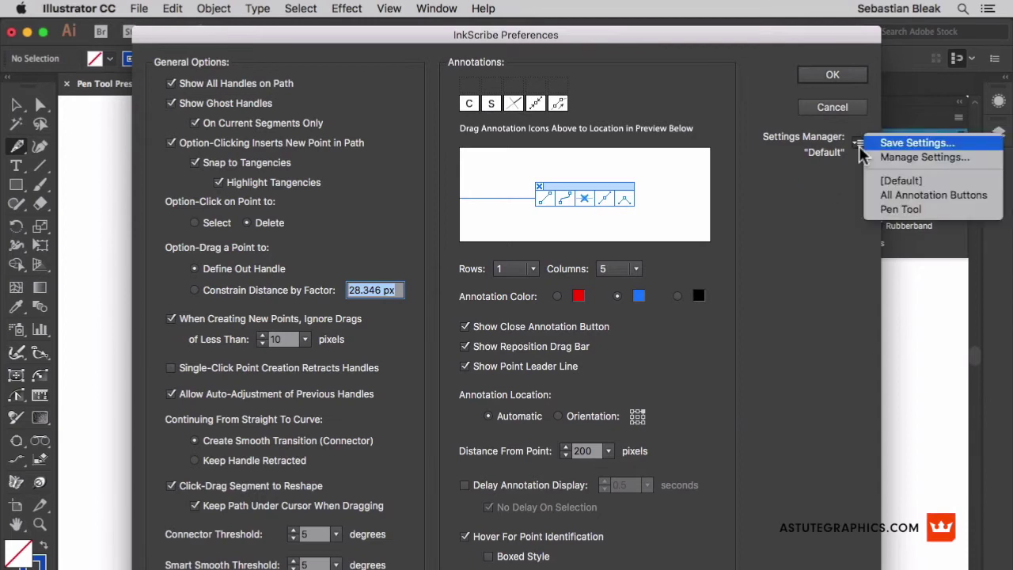
left_click(936, 209)
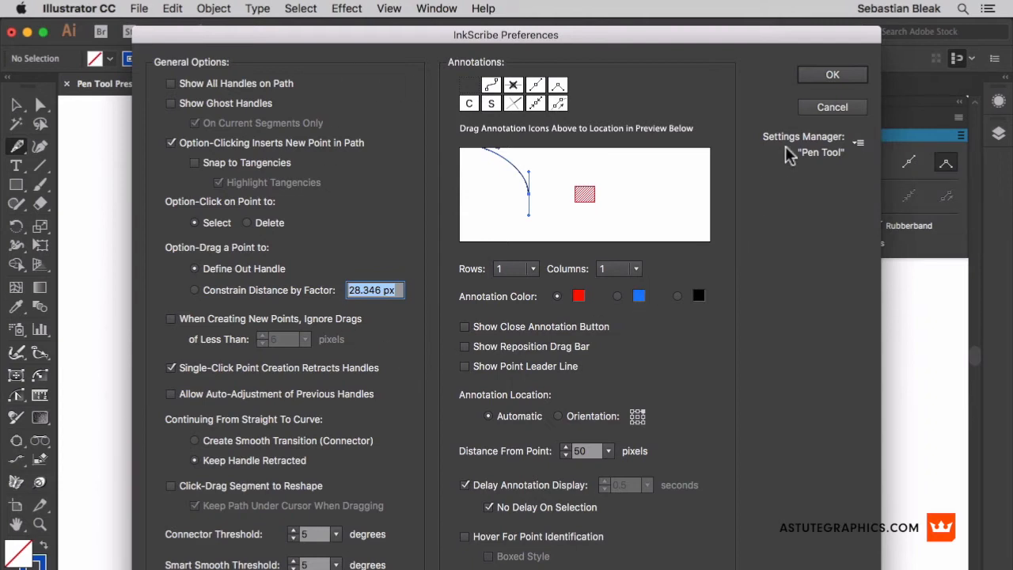
Step: Confirm the preferences, draw a blue V-shaped path with three anchors, and reopen InkScribe Preferences
left_click(815, 75)
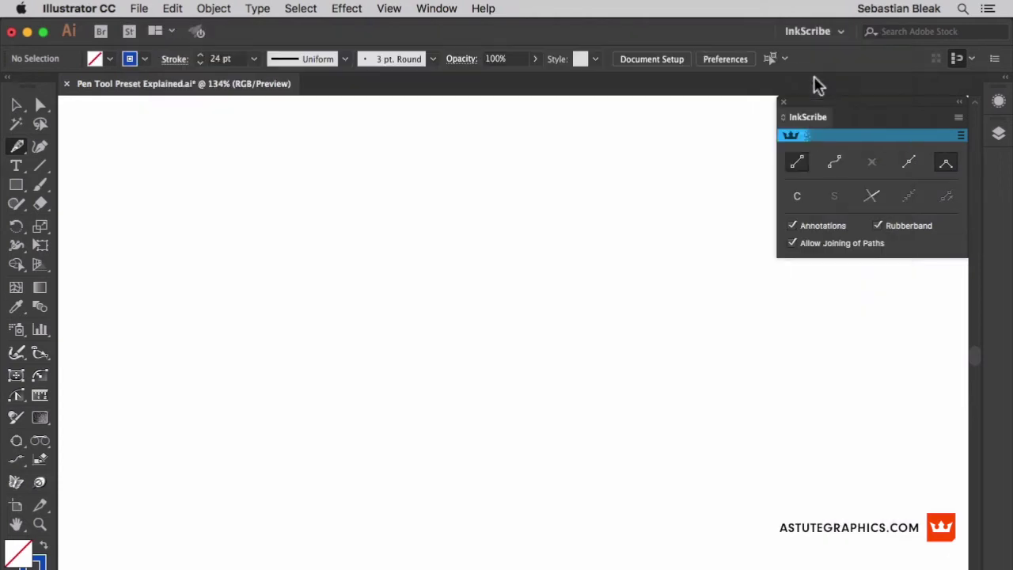
left_click(199, 226)
left_click(424, 368)
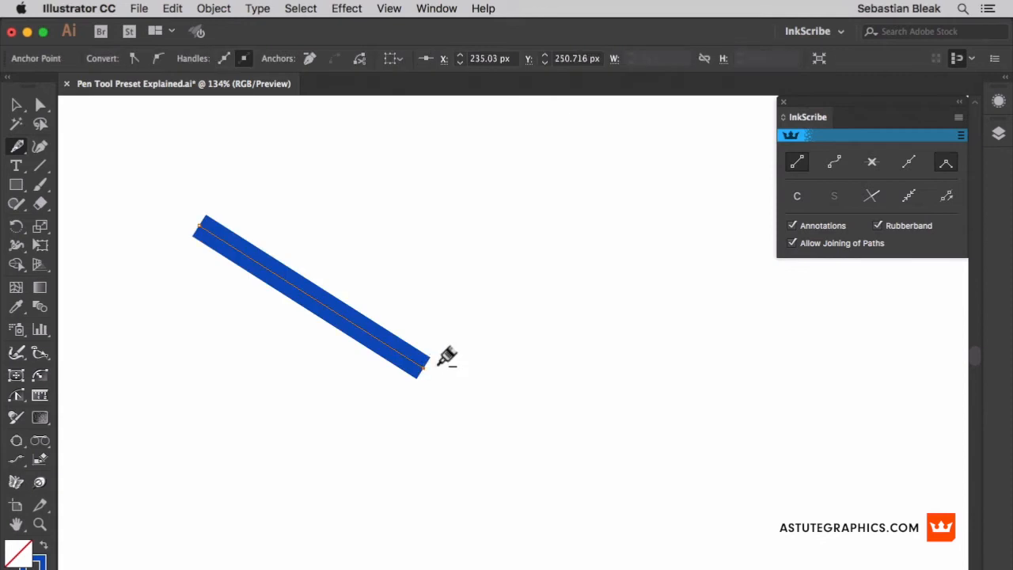
left_click(614, 165)
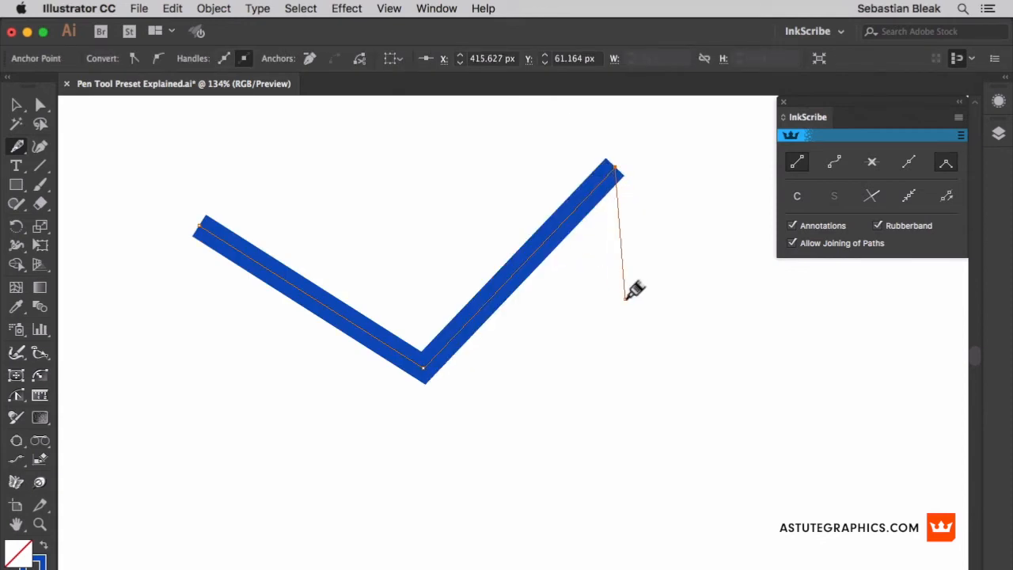
key("Return")
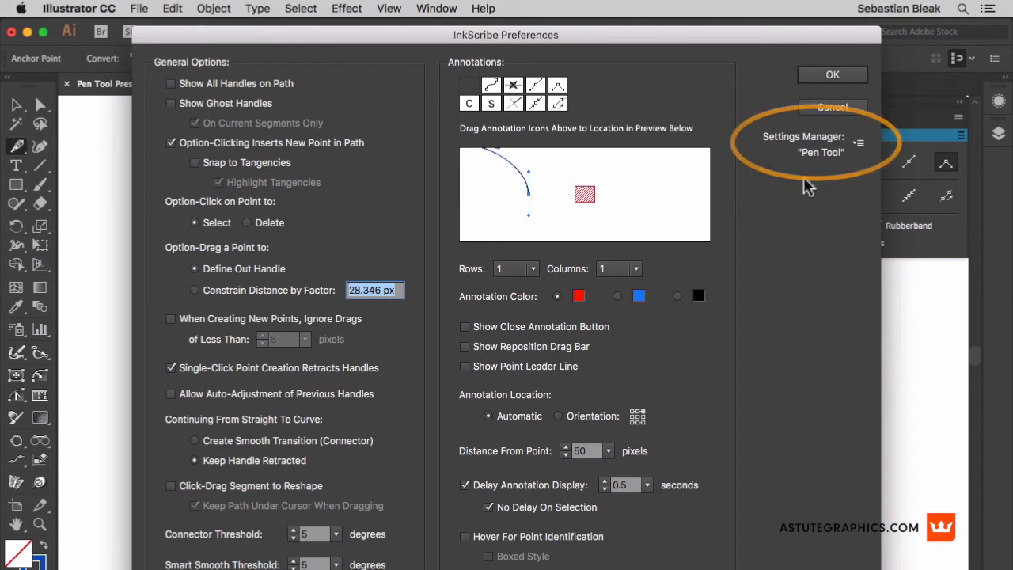
Step: Enable Show All Handles on Path and Show Ghost Handles, marking the preset as modified
left_click(237, 83)
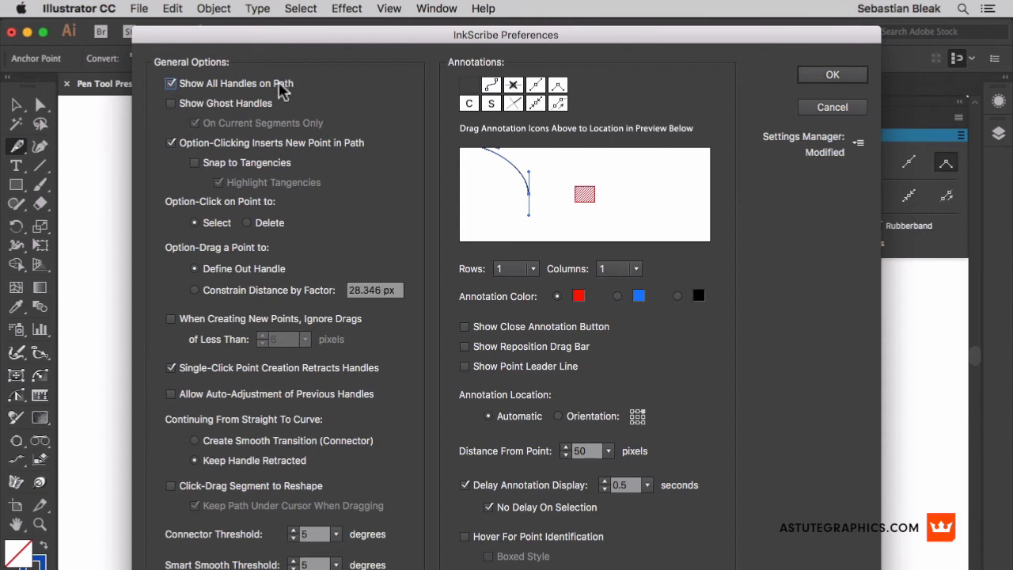
left_click(257, 101)
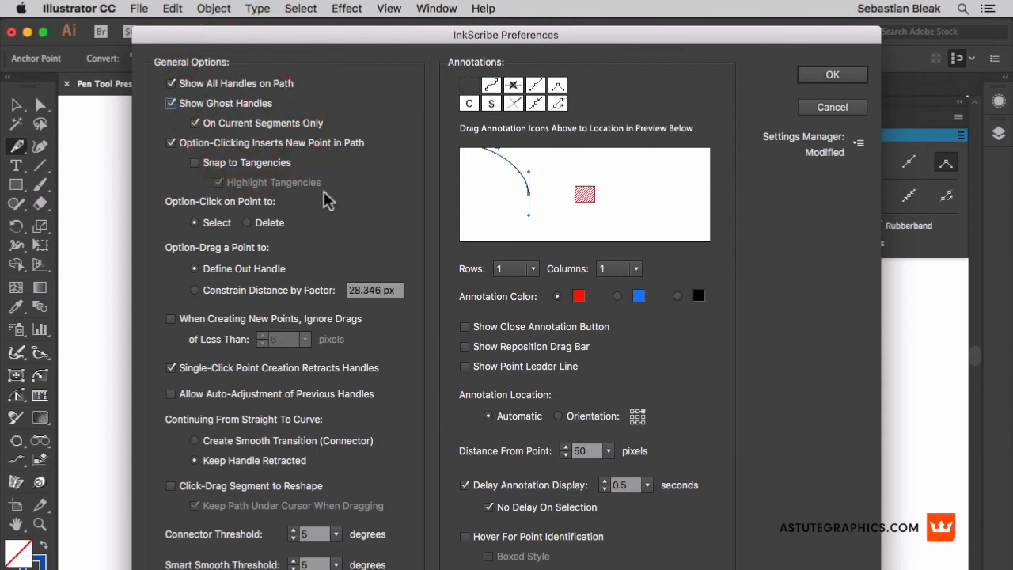